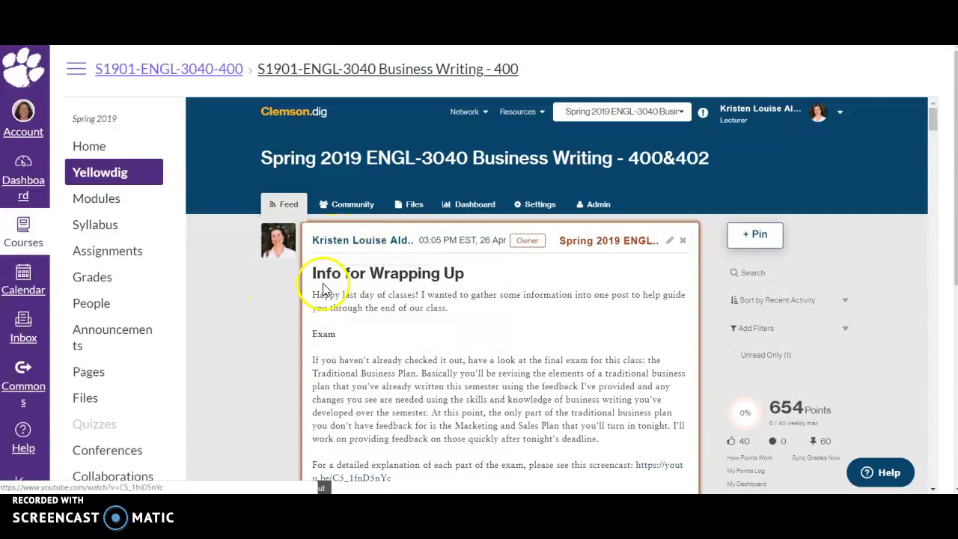
Review the "Info for Wrapping Up" post, including its embedded exam video, Instructional topic tag, reactions and comment thread.
scroll(483, 274, "down", 5)
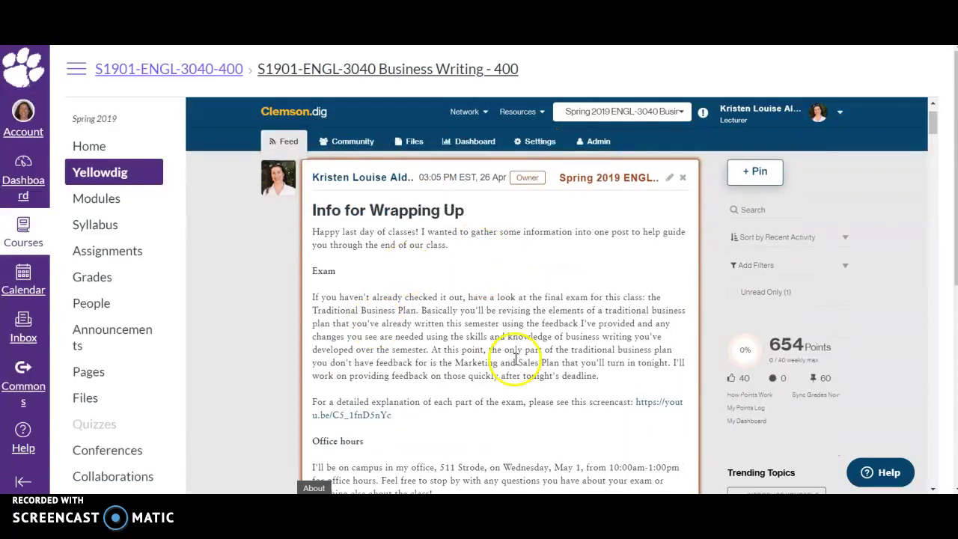
scroll(306, 285, "down", 4)
scroll(299, 289, "up", 2)
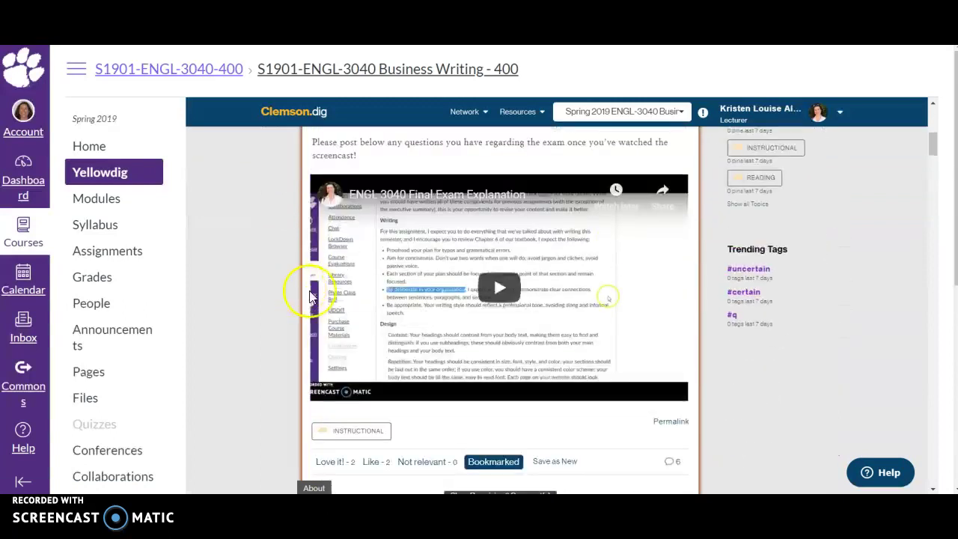
scroll(253, 277, "down", 4)
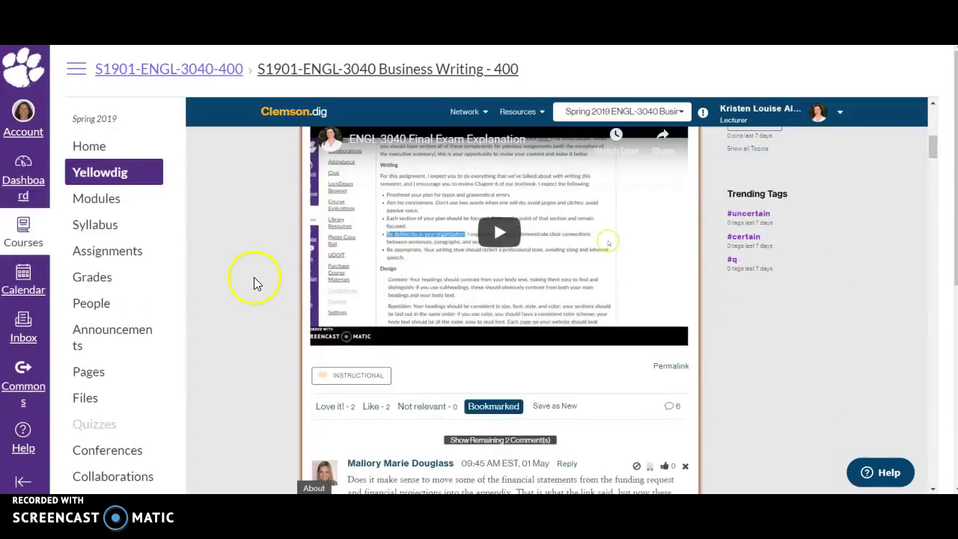
scroll(244, 257, "up", 1)
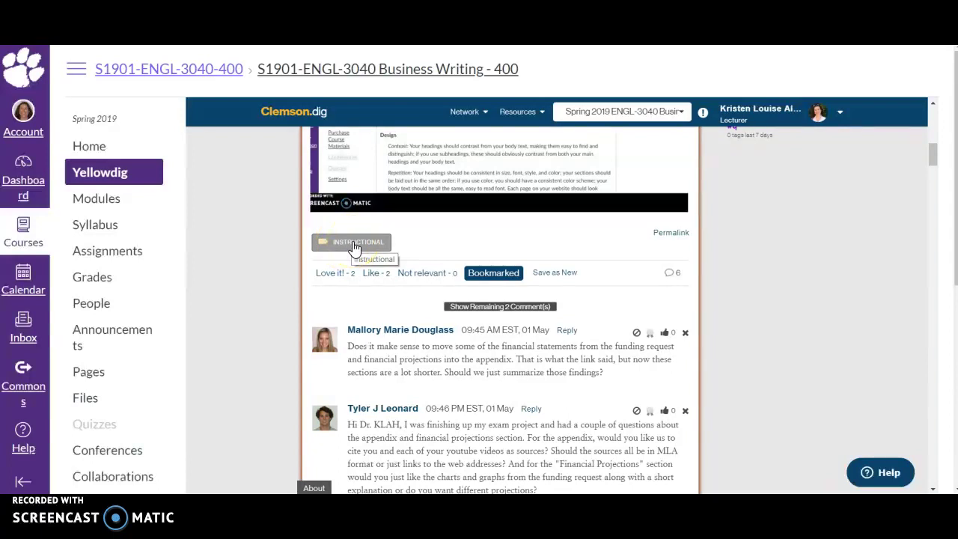
scroll(273, 233, "down", 2)
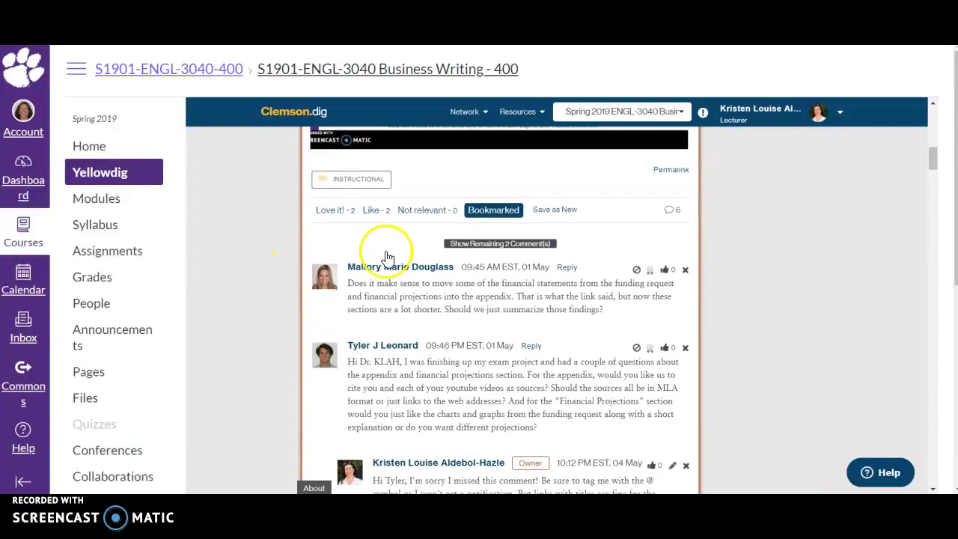
scroll(281, 392, "up", 4)
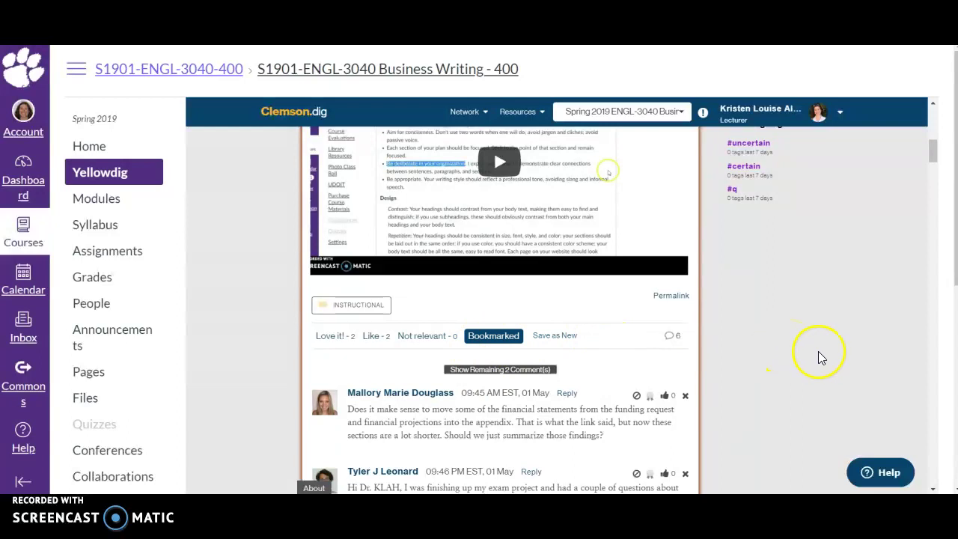
scroll(823, 350, "down", 1)
scroll(561, 381, "down", 5)
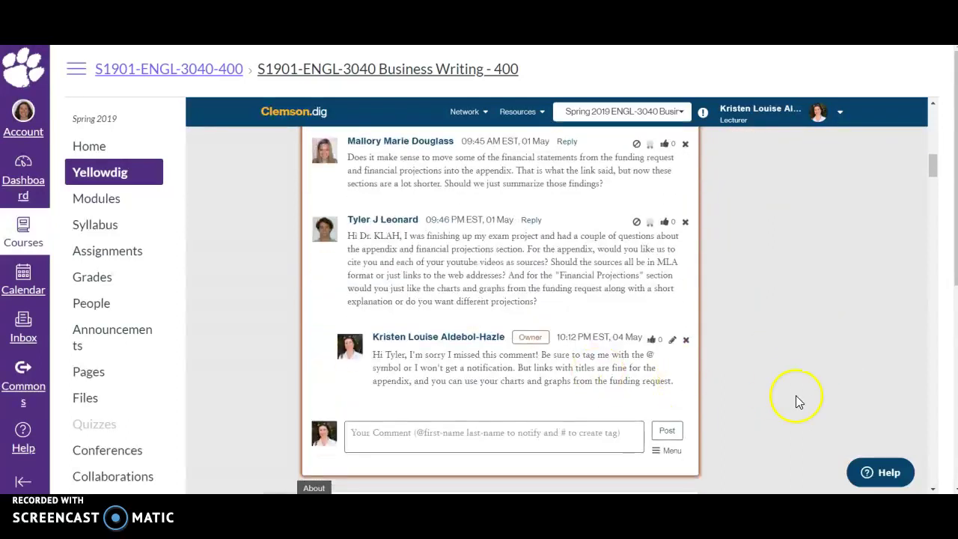
scroll(795, 396, "up", 3)
scroll(795, 402, "up", 5)
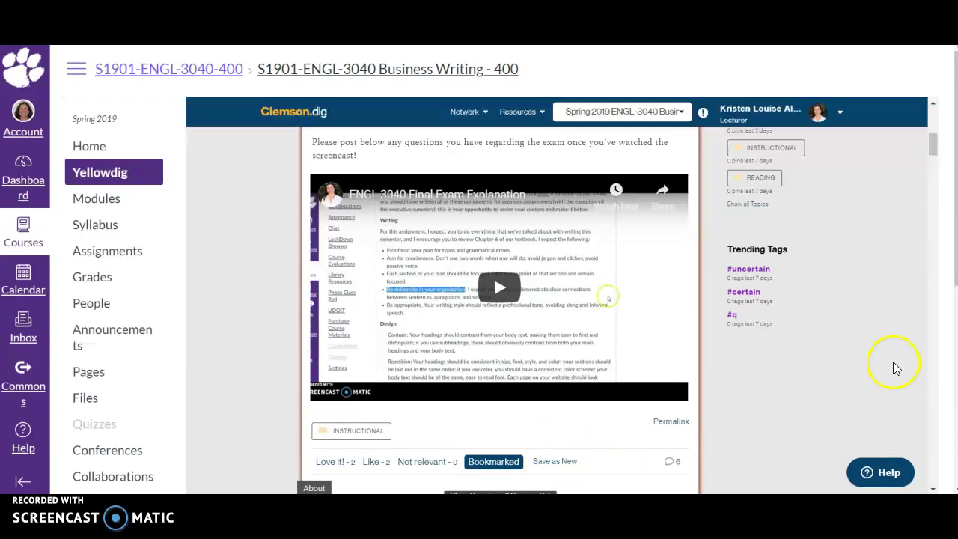
scroll(882, 370, "up", 10)
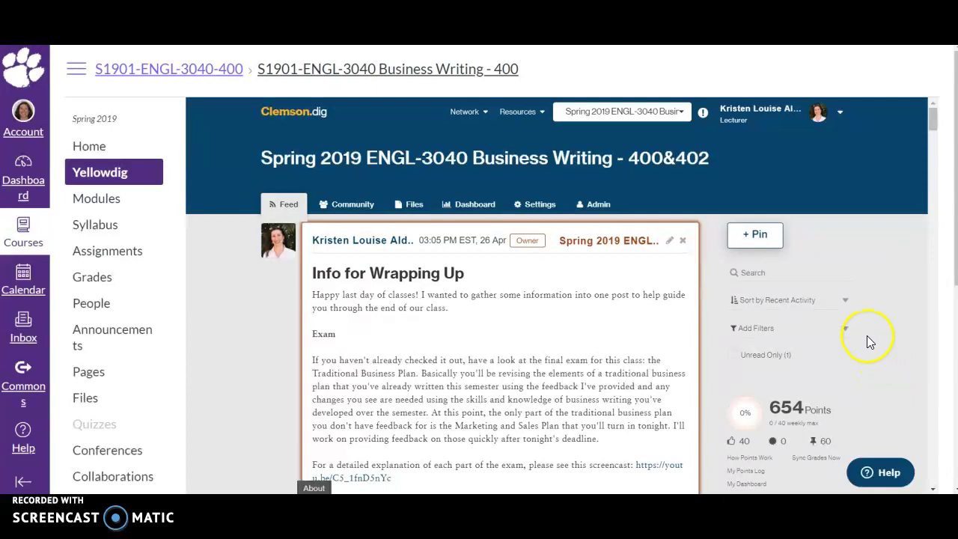
Display the feed's available filters, examine My Bookmarks and Board Owner's Content, and close the list without applying a filter.
left_click(844, 329)
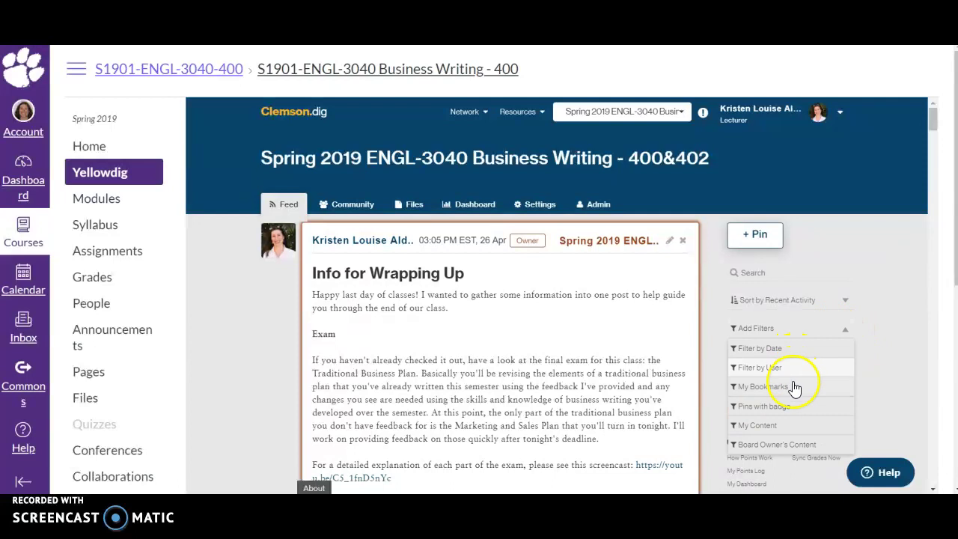
left_click(802, 394)
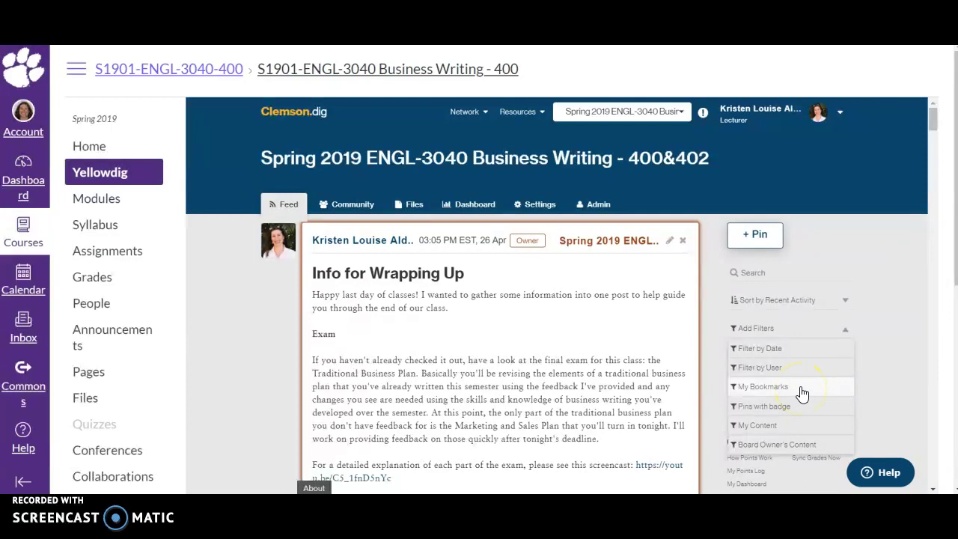
left_click(793, 451)
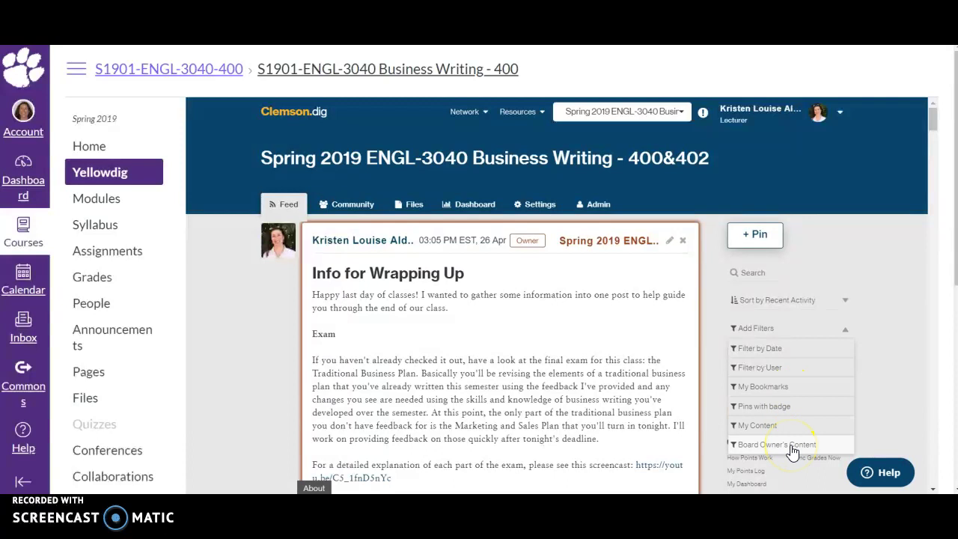
left_click(886, 338)
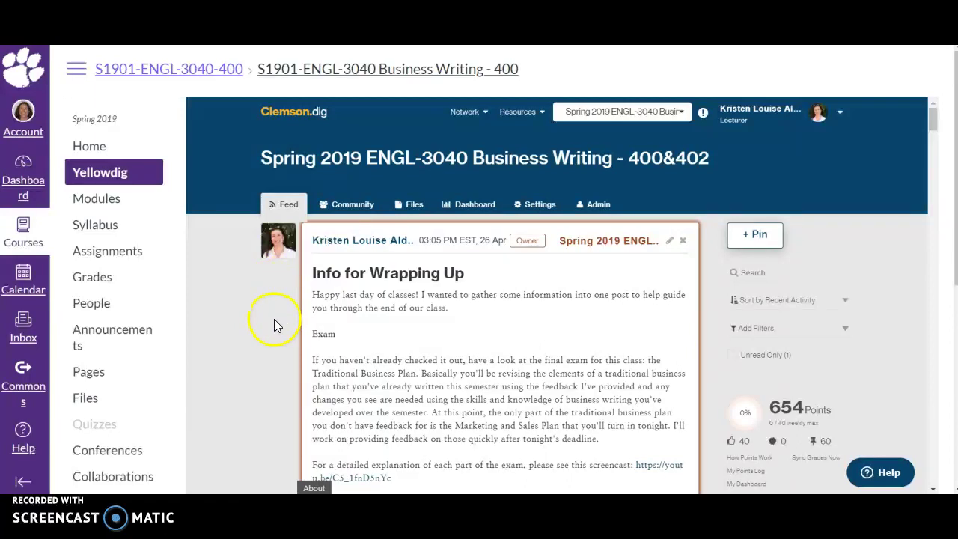
Expand the Trending Topics section of the feed to show all topics.
scroll(274, 318, "down", 3)
scroll(273, 316, "down", 2)
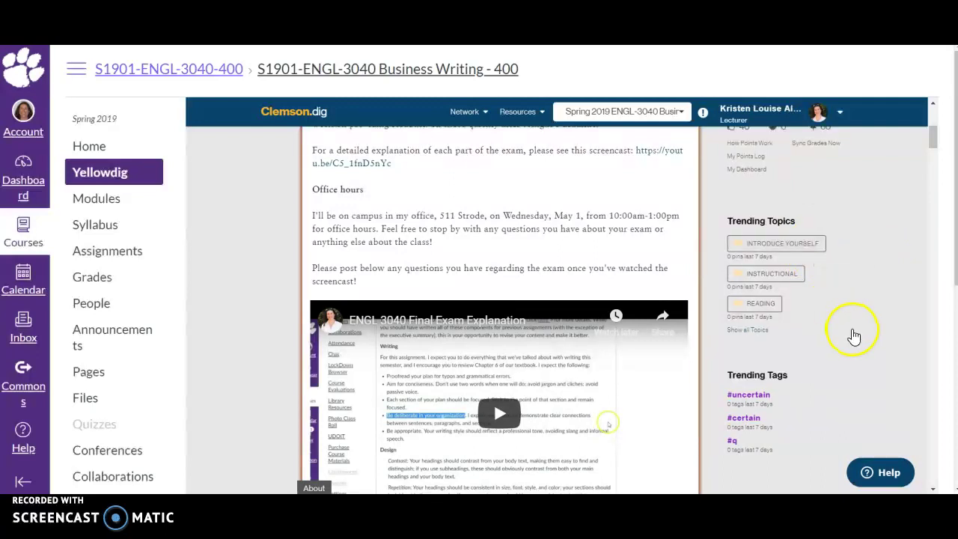
left_click(821, 250)
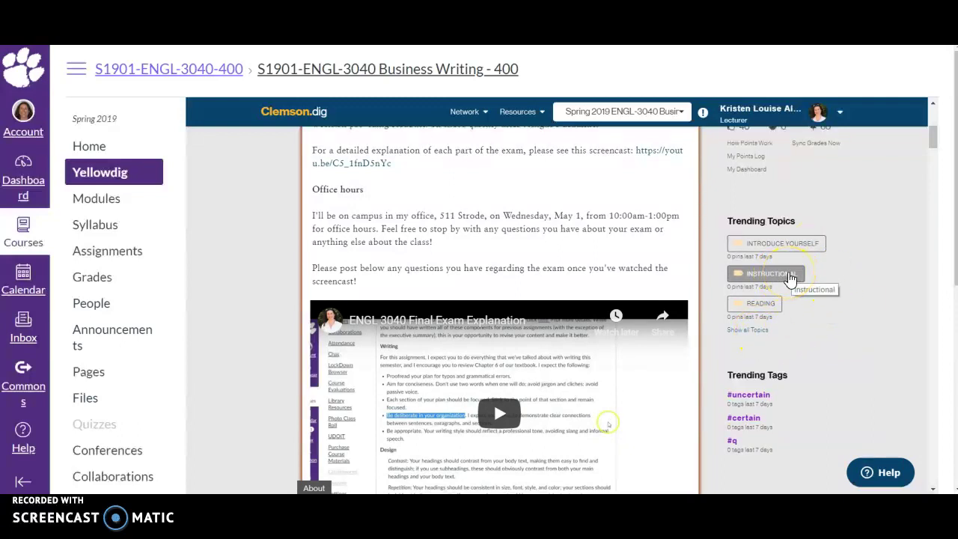
left_click(748, 330)
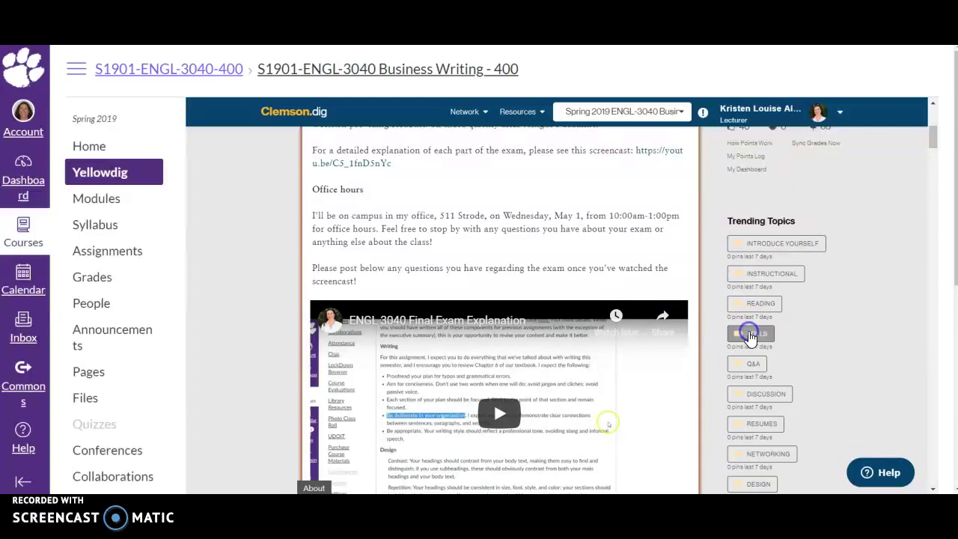
Look through the full list of trending topics, from Introduce Yourself and Polls through Business Plans, Ethics and Examples.
scroll(838, 240, "down", 1)
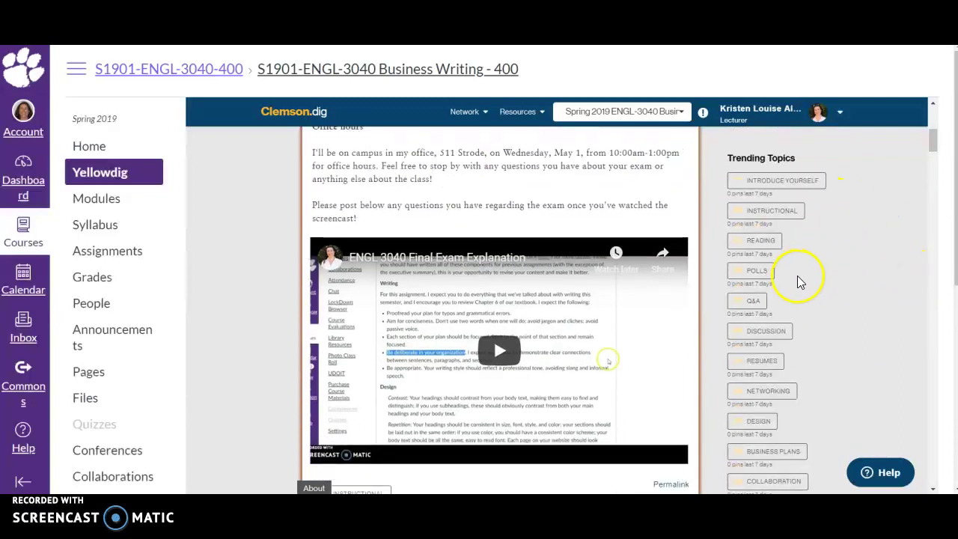
scroll(808, 277, "down", 5)
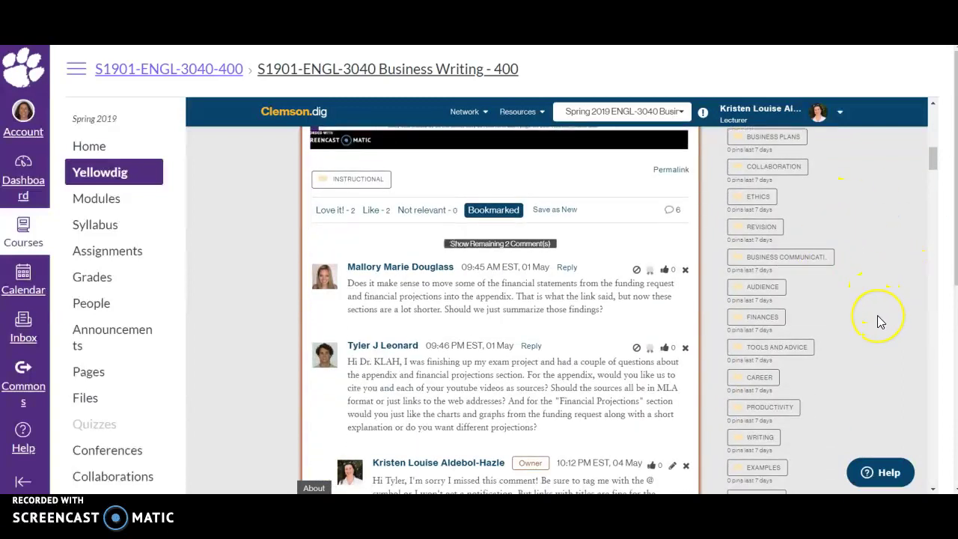
scroll(877, 315, "up", 4)
scroll(873, 316, "up", 5)
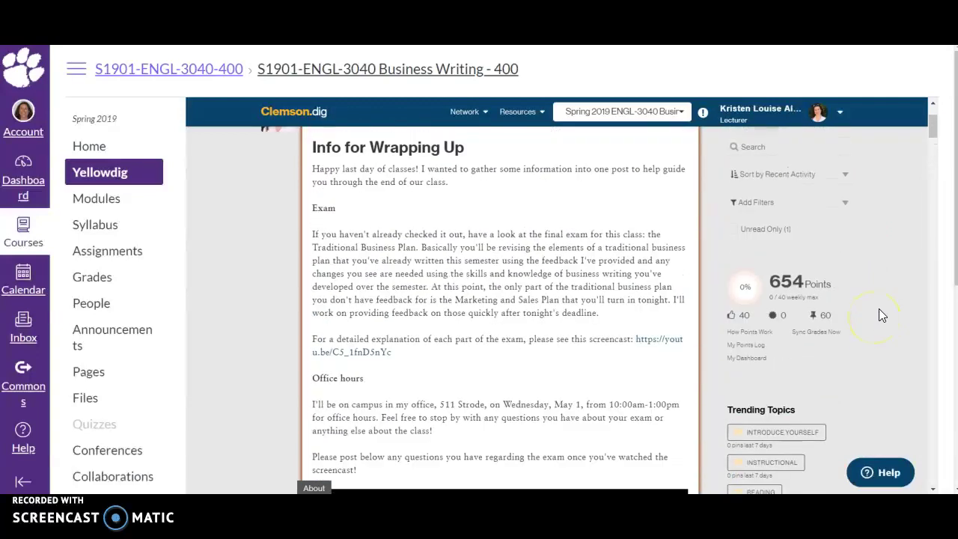
scroll(880, 308, "down", 2)
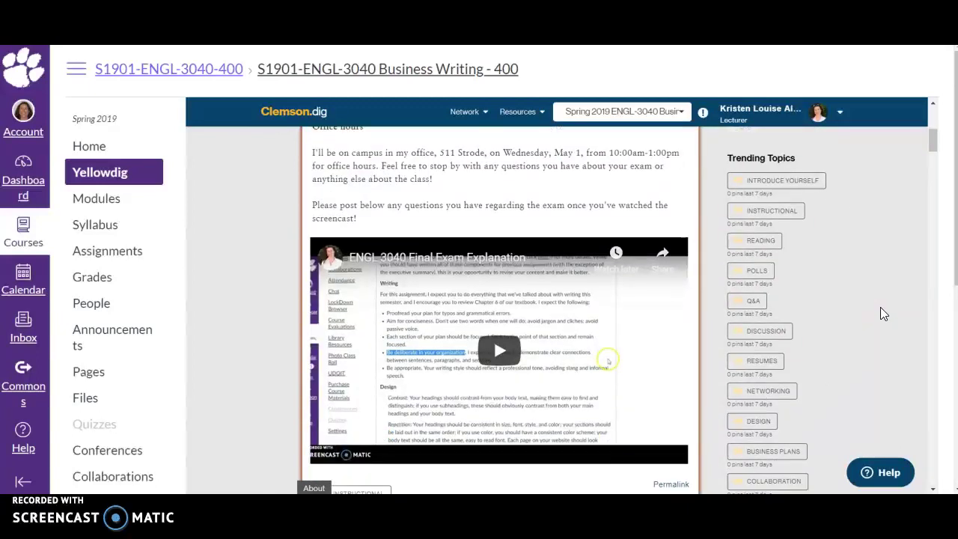
scroll(880, 313, "down", 1)
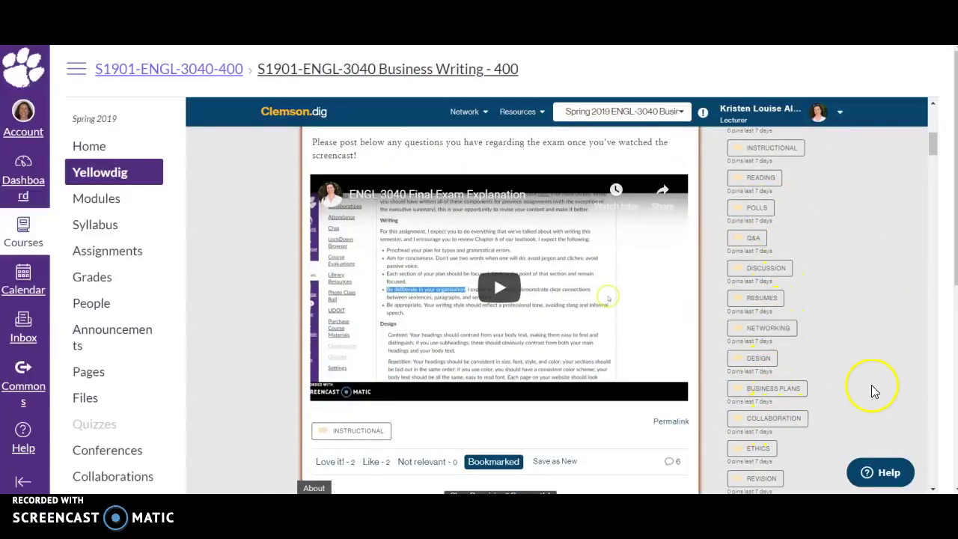
scroll(855, 375, "down", 1)
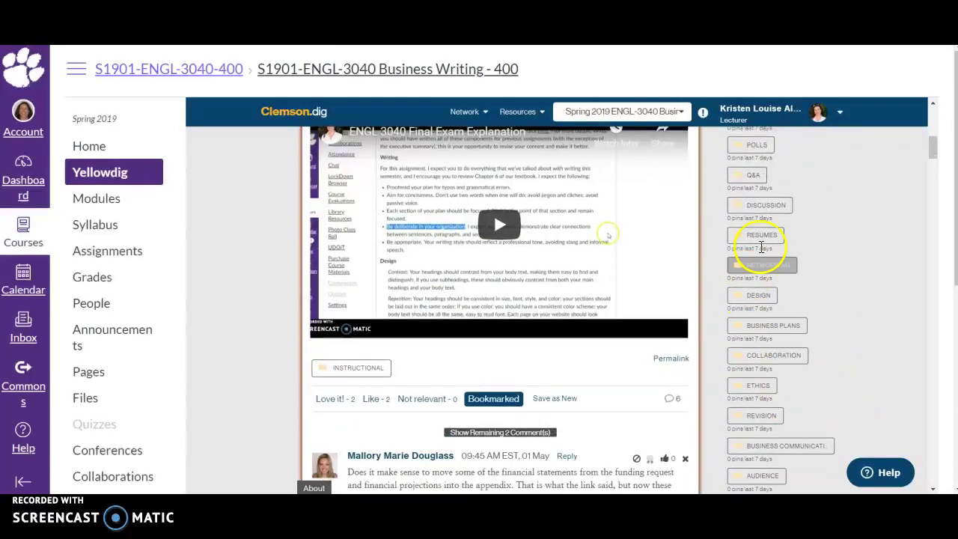
scroll(906, 294, "up", 1)
scroll(892, 305, "up", 8)
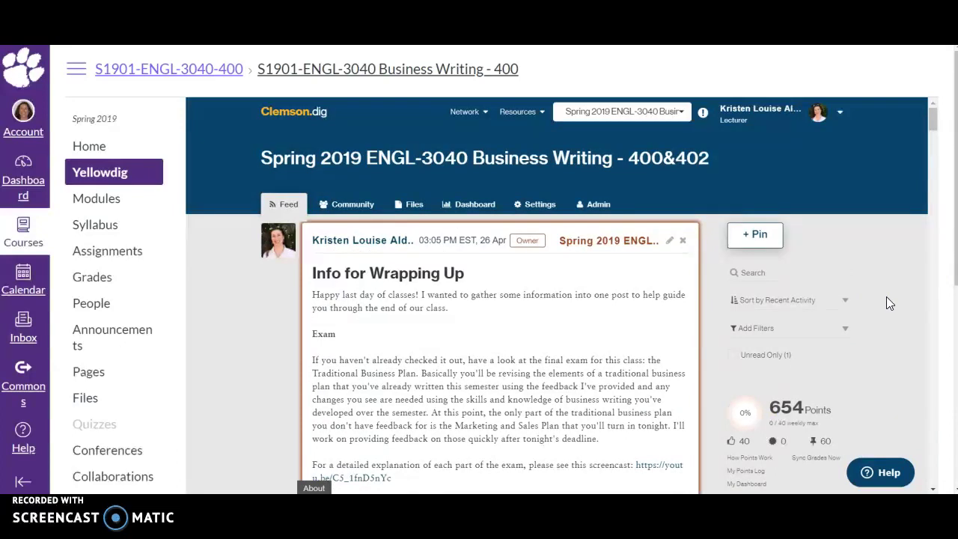
scroll(885, 297, "down", 1)
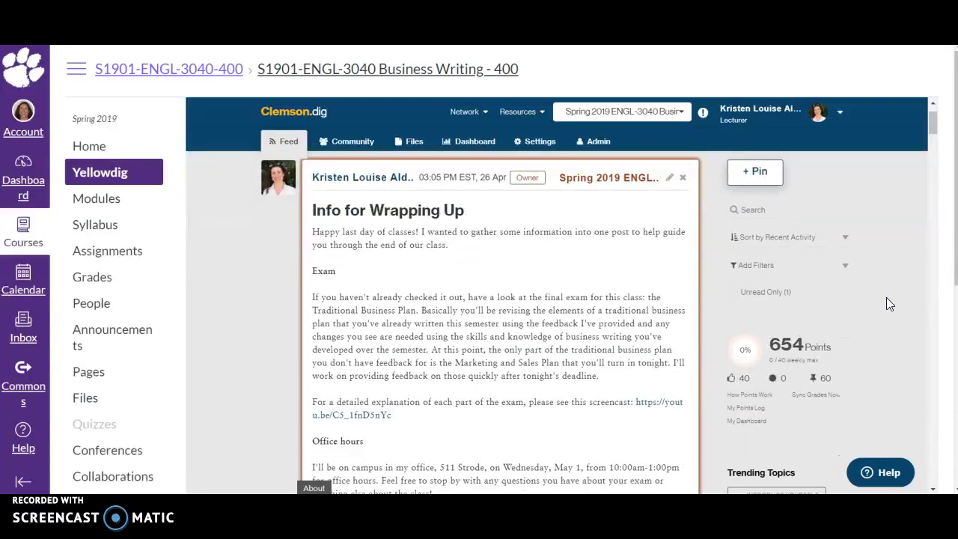
scroll(885, 297, "down", 4)
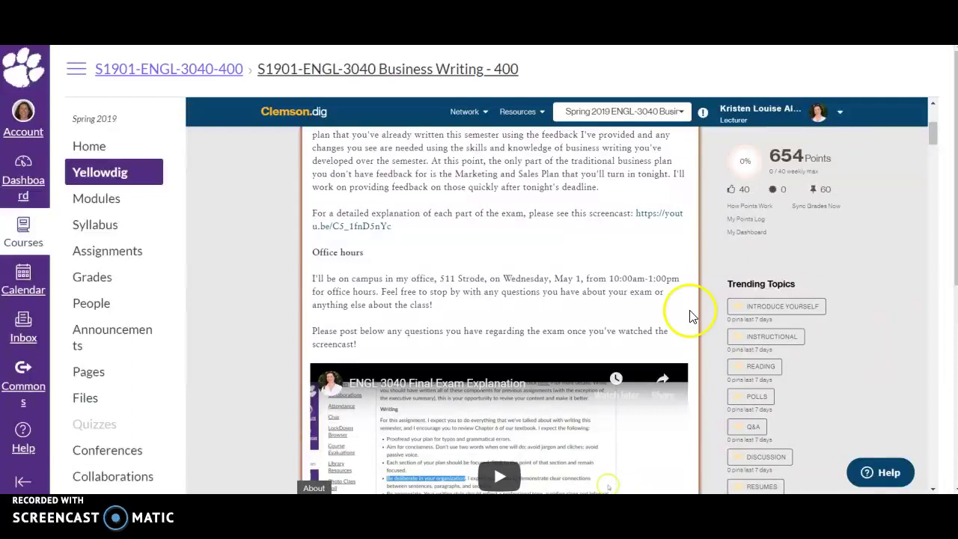
scroll(860, 365, "up", 3)
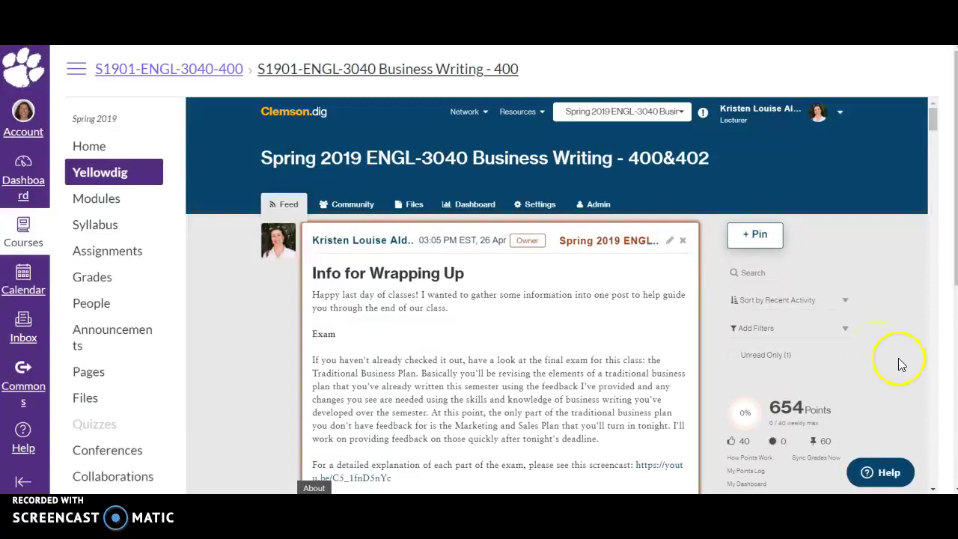
Open the How Points Work explanation and read the points rules for pins, comments, upvotes and instructor badges.
scroll(896, 327, "down", 1)
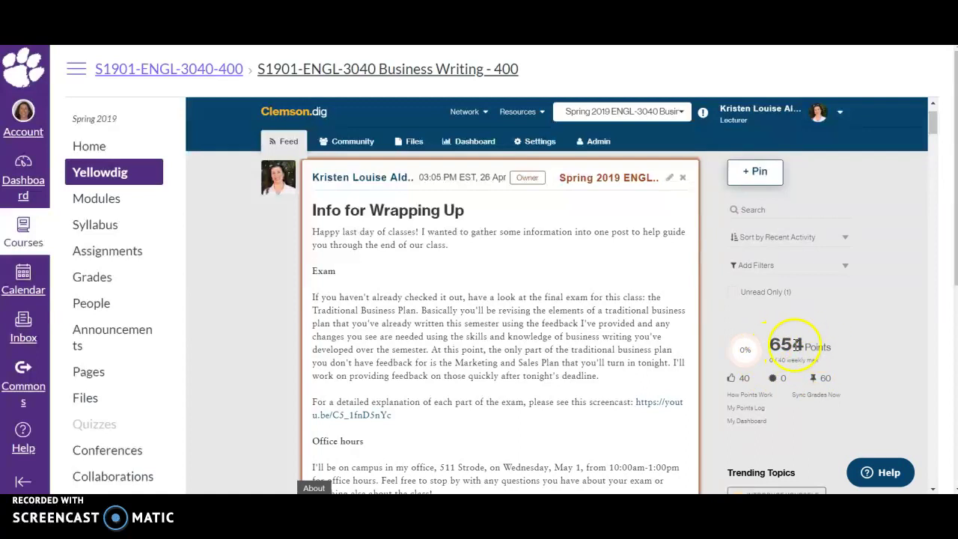
scroll(877, 347, "down", 1)
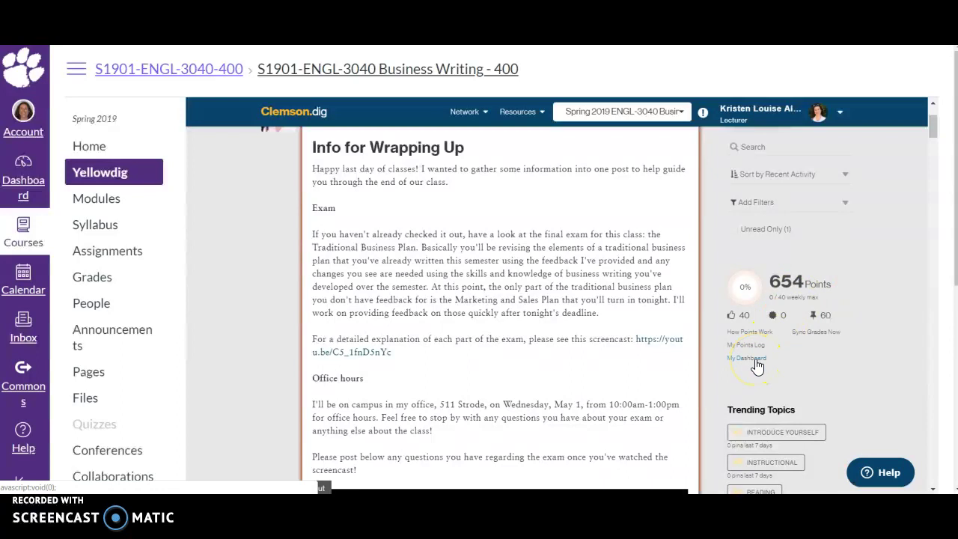
left_click(752, 331)
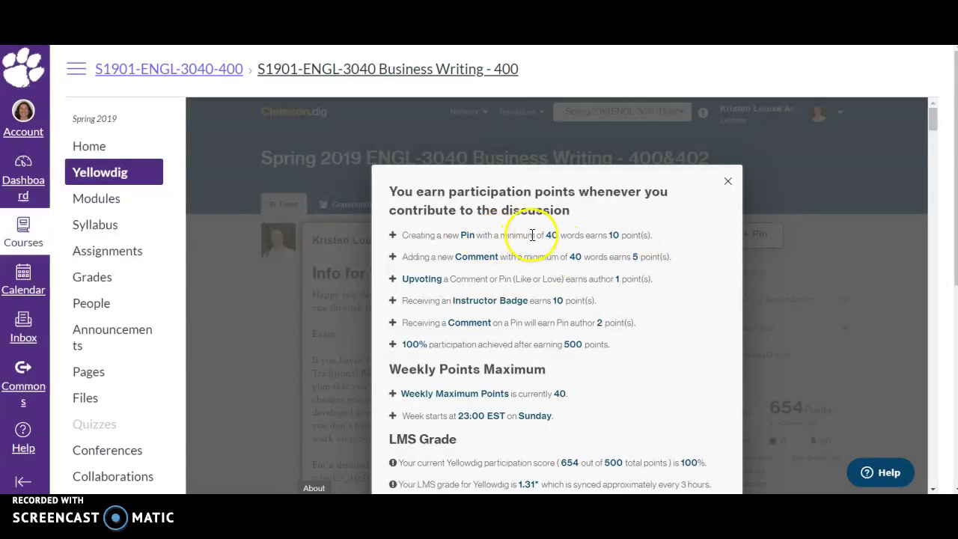
double_click(616, 234)
left_click(657, 298)
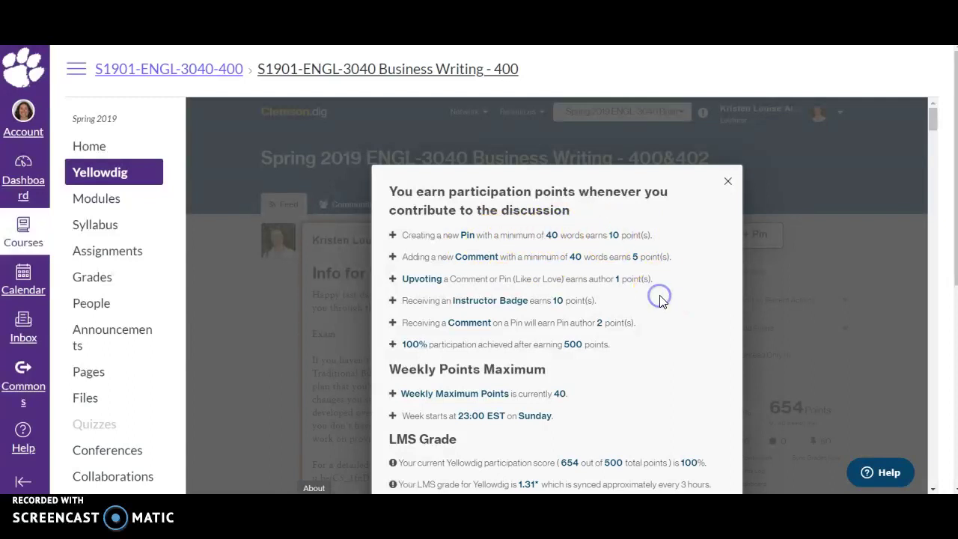
left_click(674, 301)
left_click(641, 270)
Highlight the weekly maximum points value, review the LMS Grade section, and close the points explanation.
left_click_drag(548, 393, 566, 394)
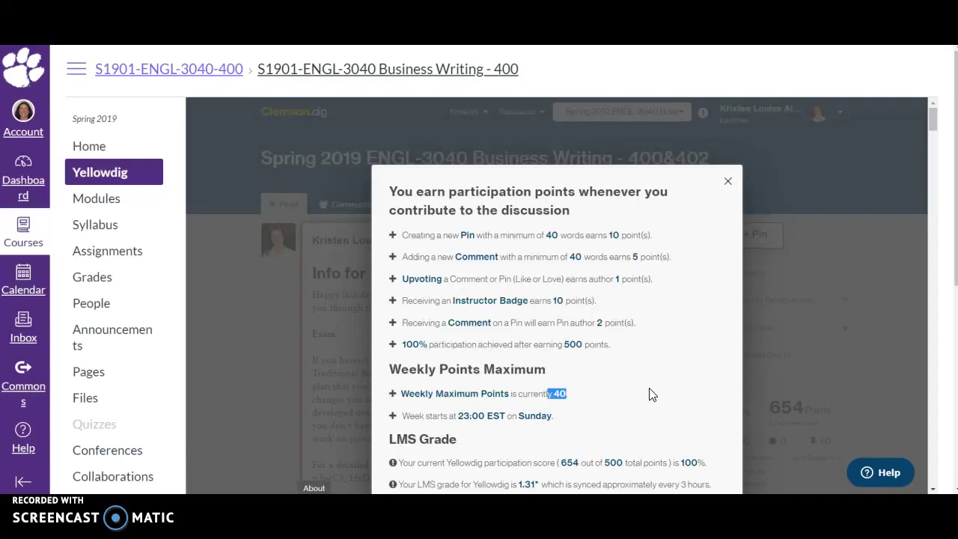
scroll(651, 394, "down", 1)
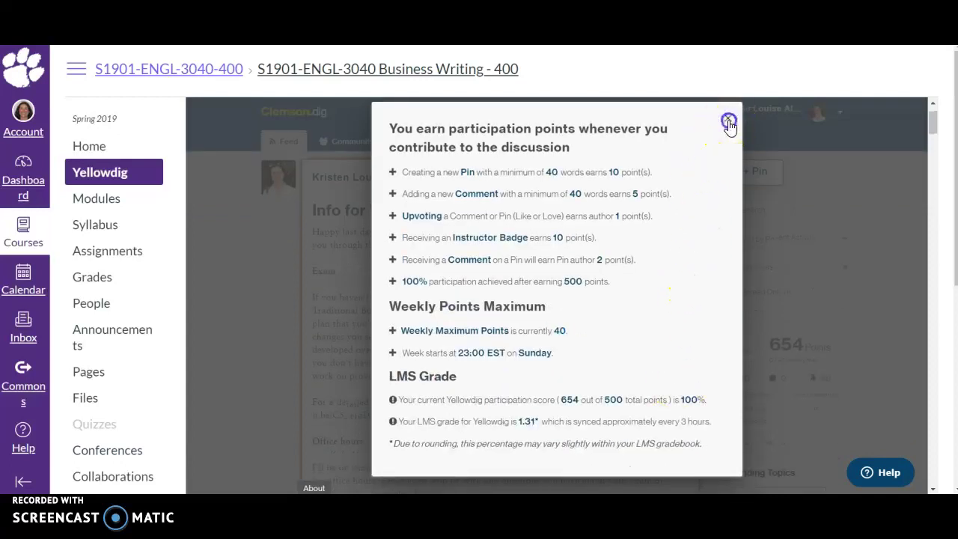
left_click(726, 122)
scroll(831, 225, "down", 1)
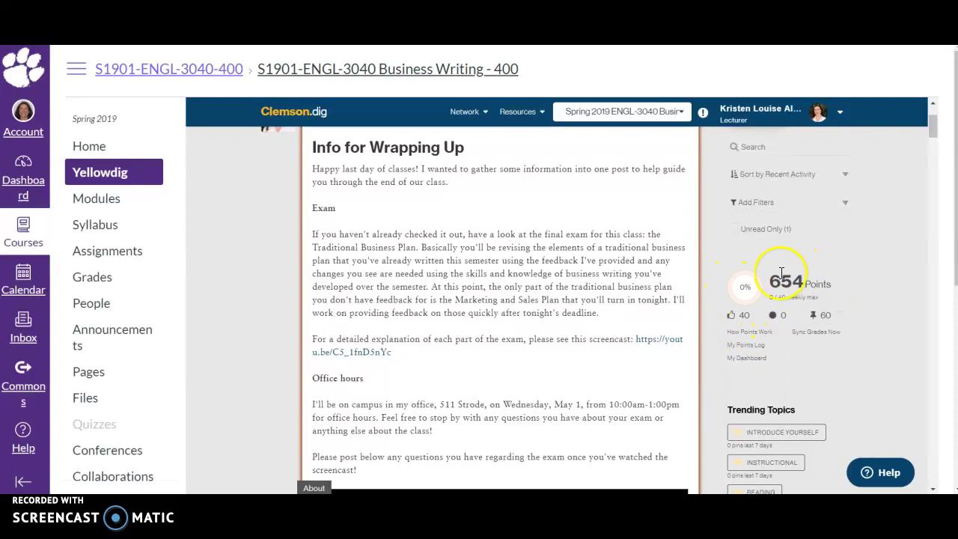
scroll(924, 340, "up", 2)
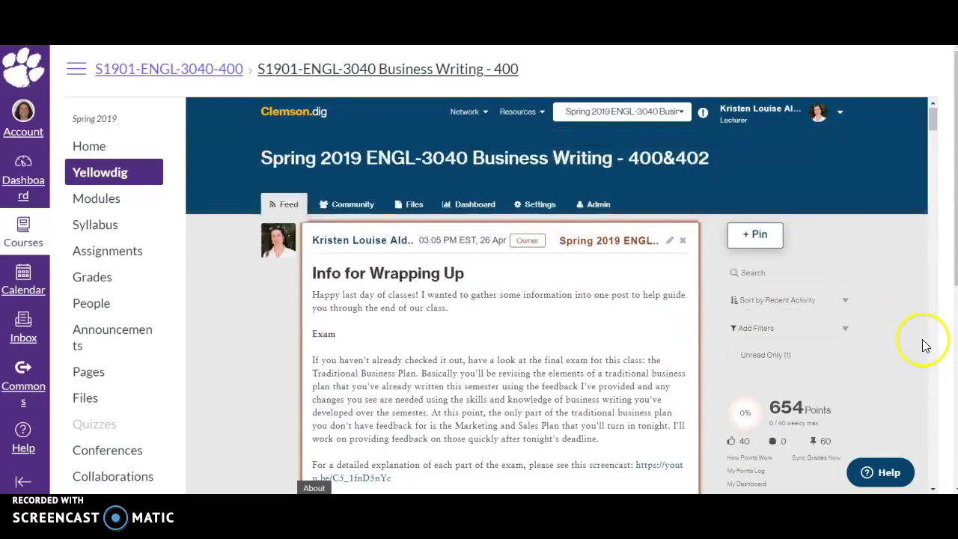
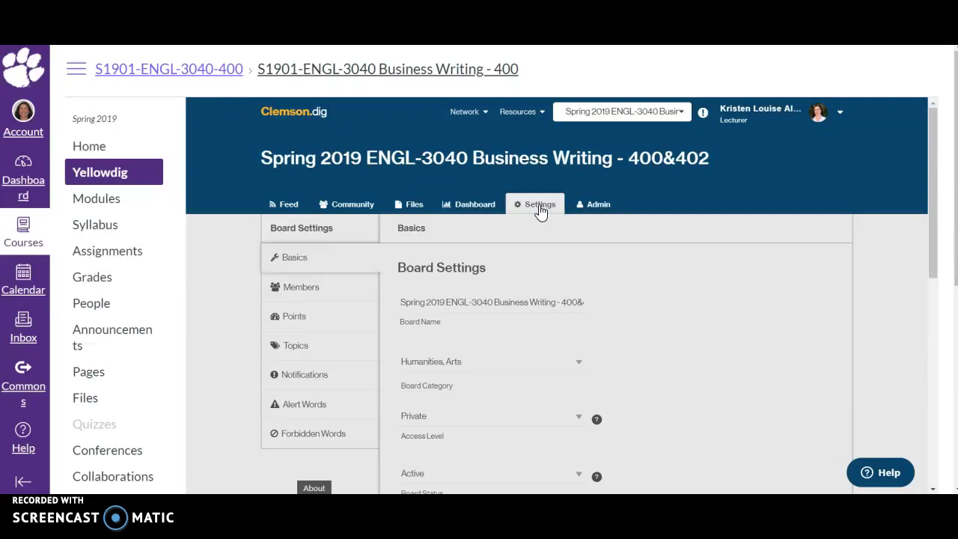
Open the notification settings within the account settings.
left_click(540, 206)
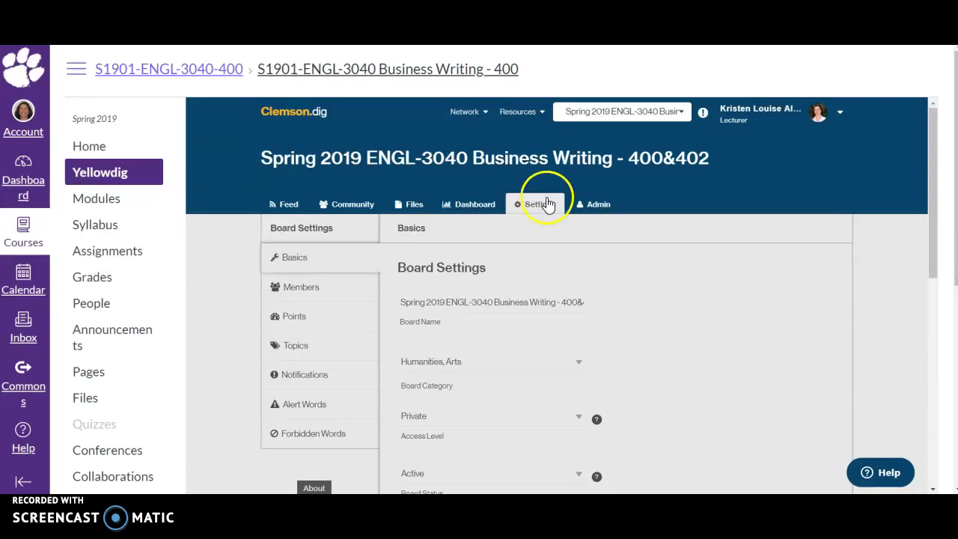
left_click(840, 115)
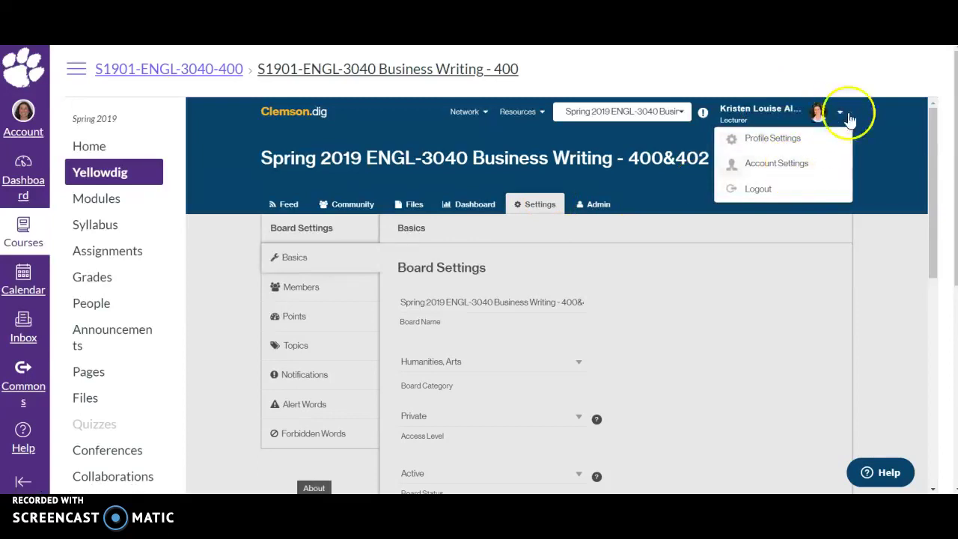
left_click(792, 162)
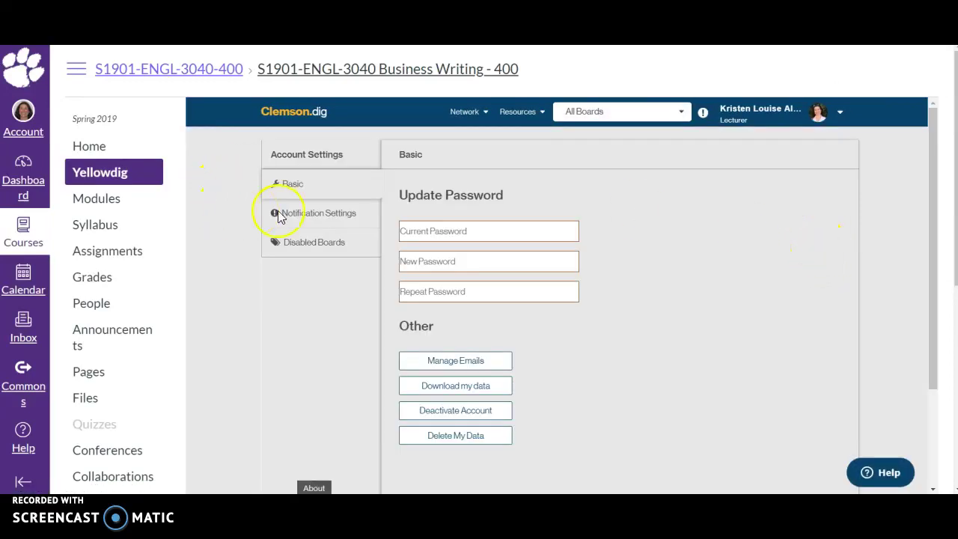
left_click(305, 217)
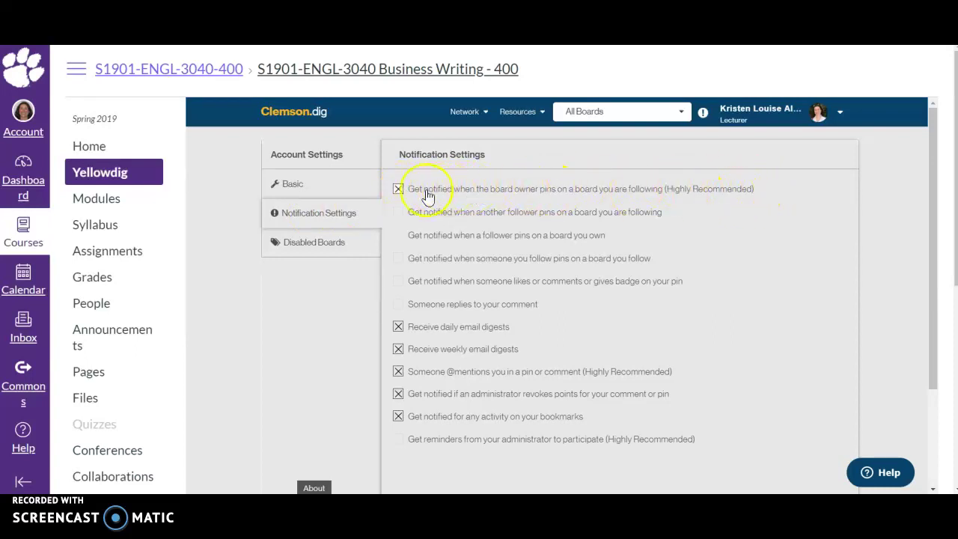
Toggle the notification for board owner pins on followed boards, leaving it enabled.
left_click_drag(673, 191, 752, 200)
left_click(773, 191)
left_click(397, 190)
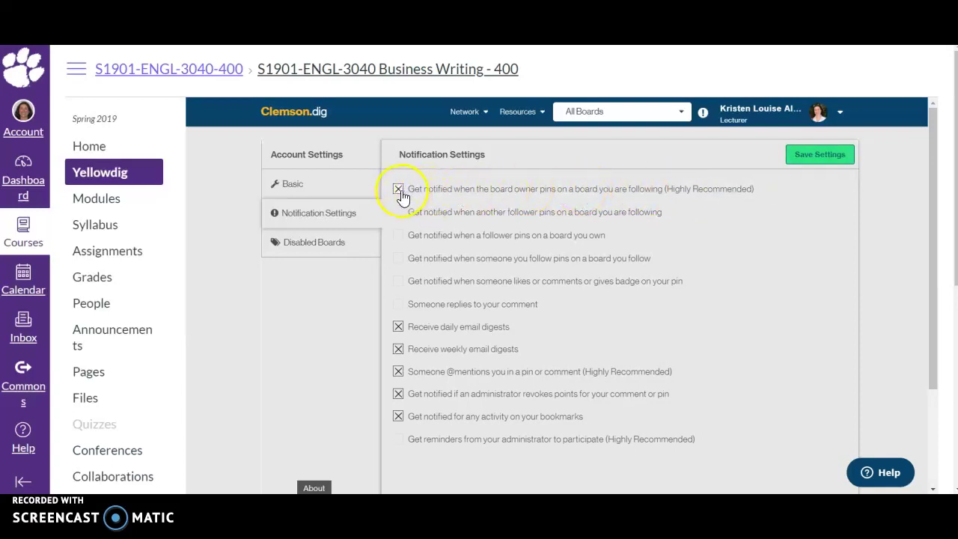
left_click(821, 158)
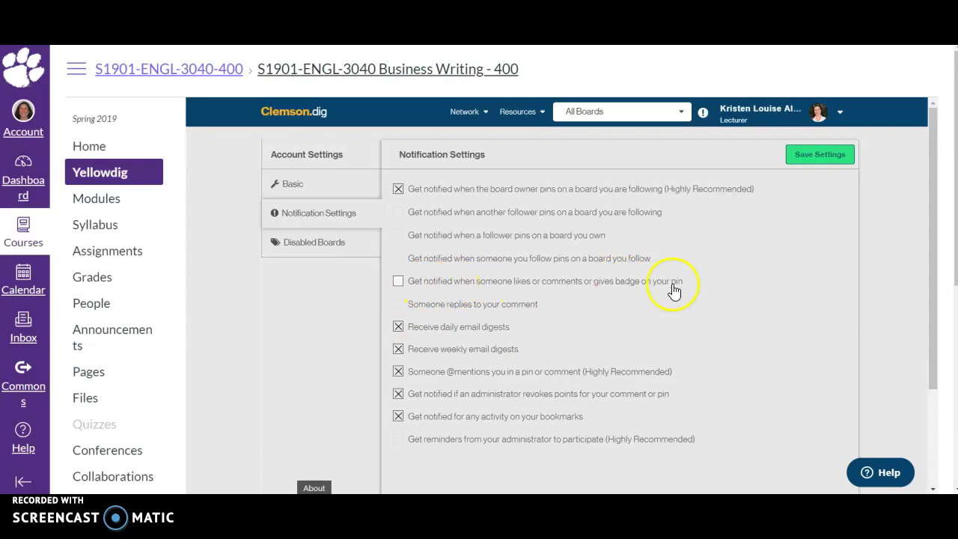
Enable notifications for likes, comments or badges on your pin and for administrator reminders to participate.
left_click(398, 281)
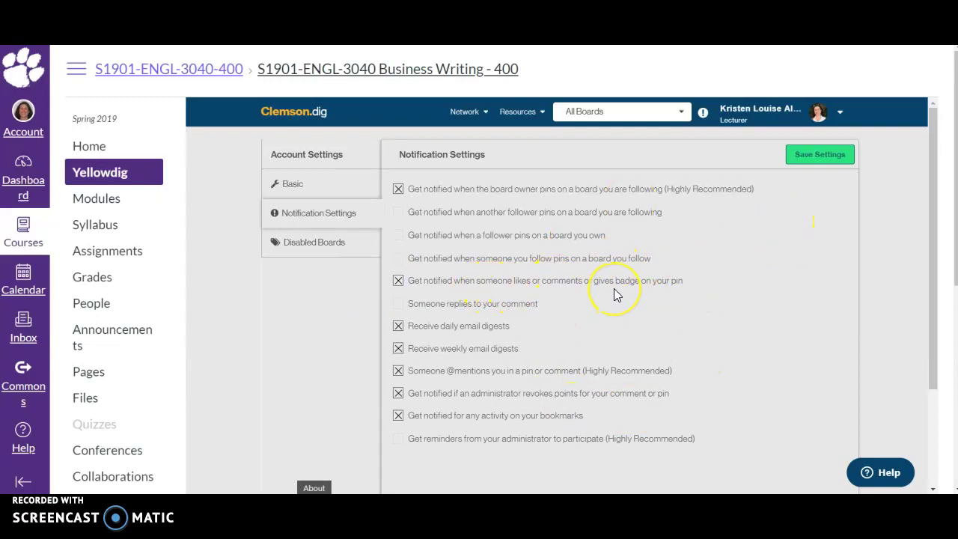
left_click(397, 441)
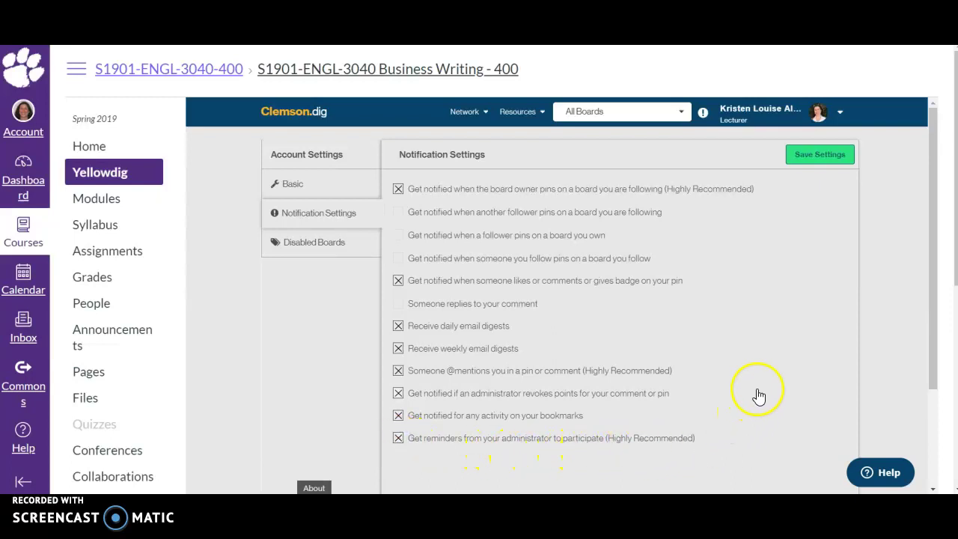
left_click(818, 154)
left_click_drag(447, 377, 491, 376)
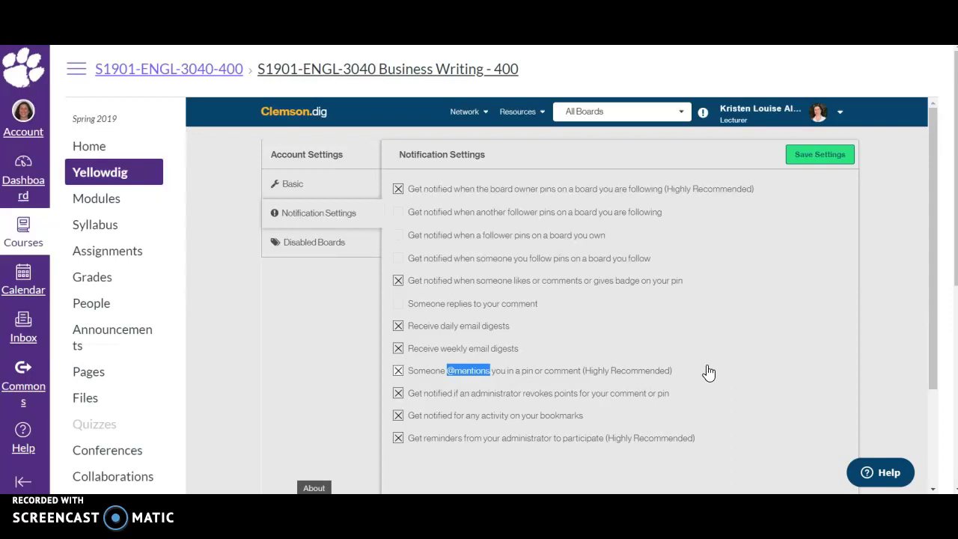
left_click(467, 371)
left_click(397, 372)
left_click(838, 176)
left_click(818, 157)
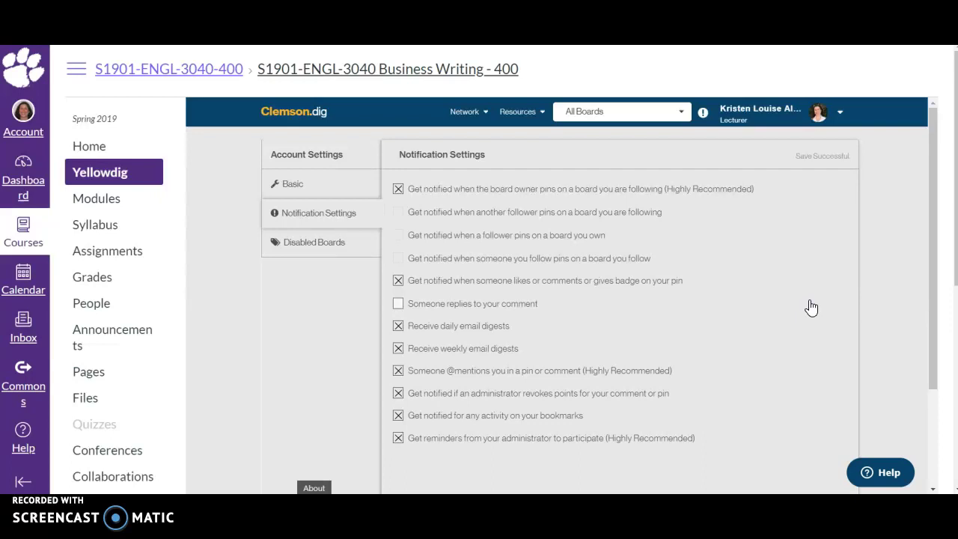
Switch from All Boards to the Spring 2019 ENGL-3040 Business Writing - 400&402 board.
scroll(811, 307, "down", 1)
scroll(819, 304, "up", 1)
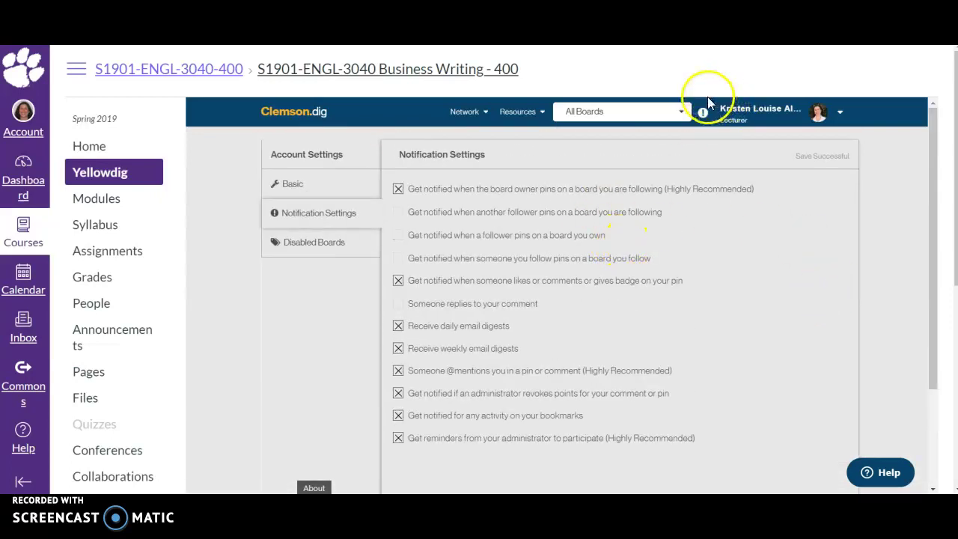
left_click(637, 114)
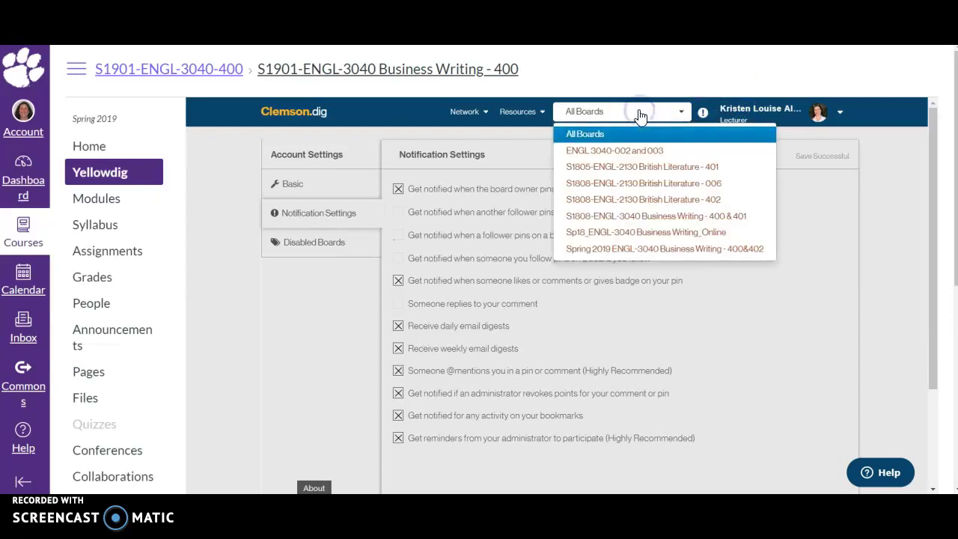
left_click(612, 248)
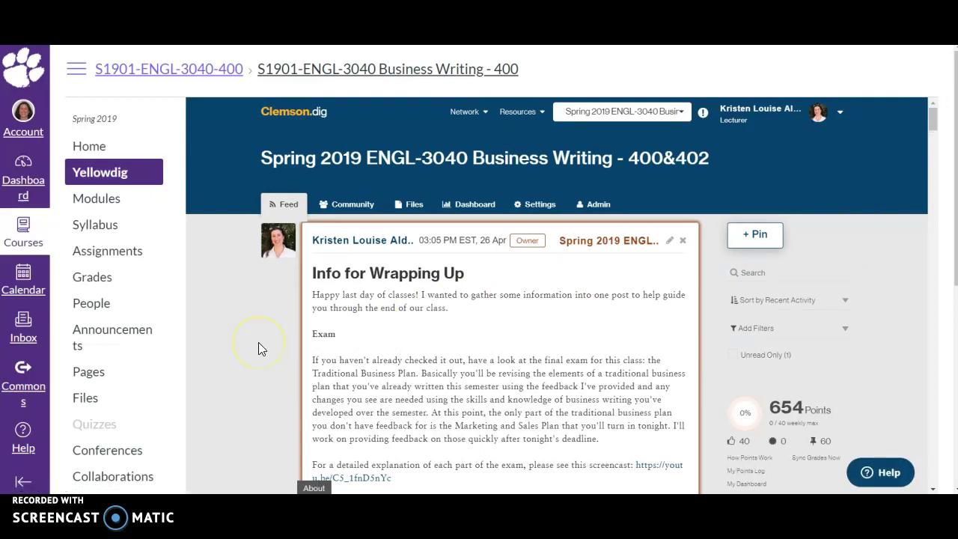
Look over the Info for Wrapping Up post in the board's feed and return to its beginning.
scroll(258, 345, "down", 1)
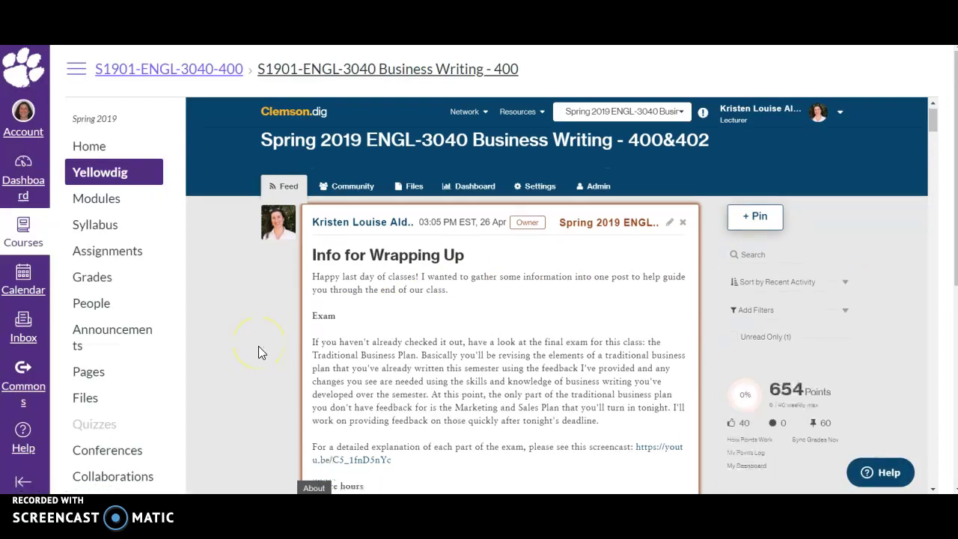
scroll(259, 346, "down", 3)
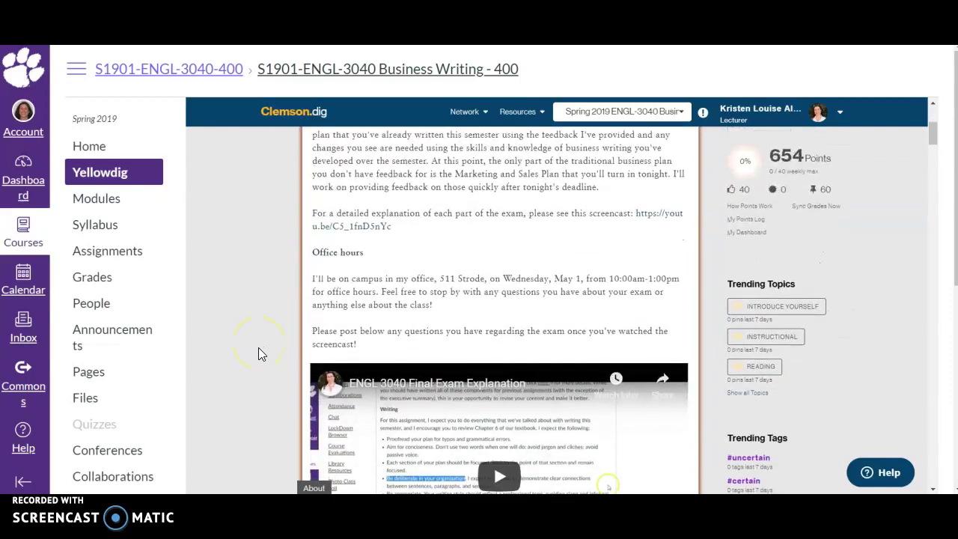
scroll(258, 347, "up", 4)
left_click(249, 340)
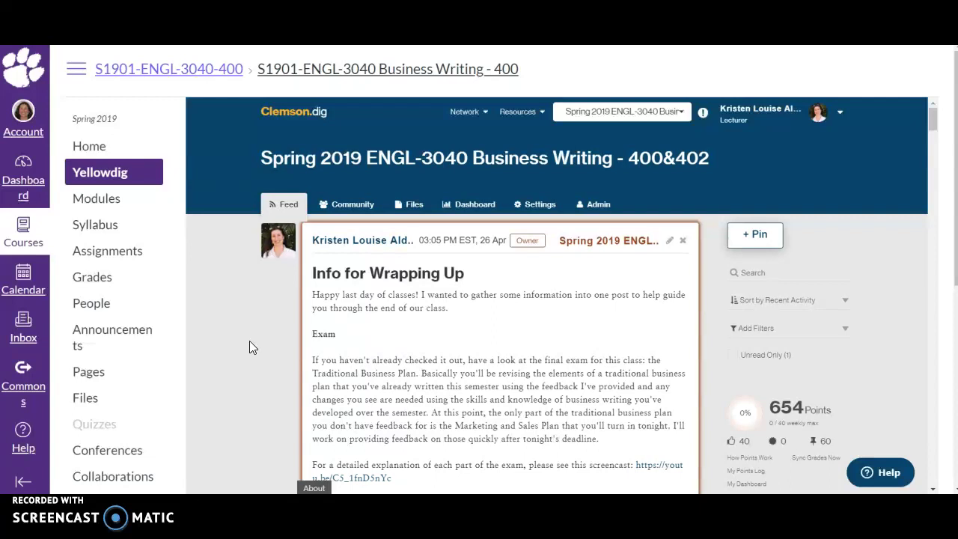
left_click(279, 203)
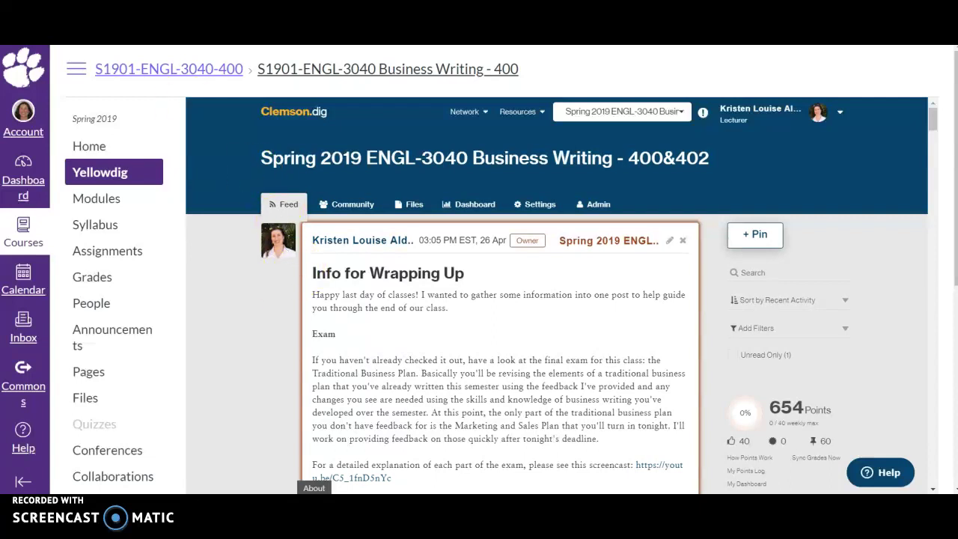